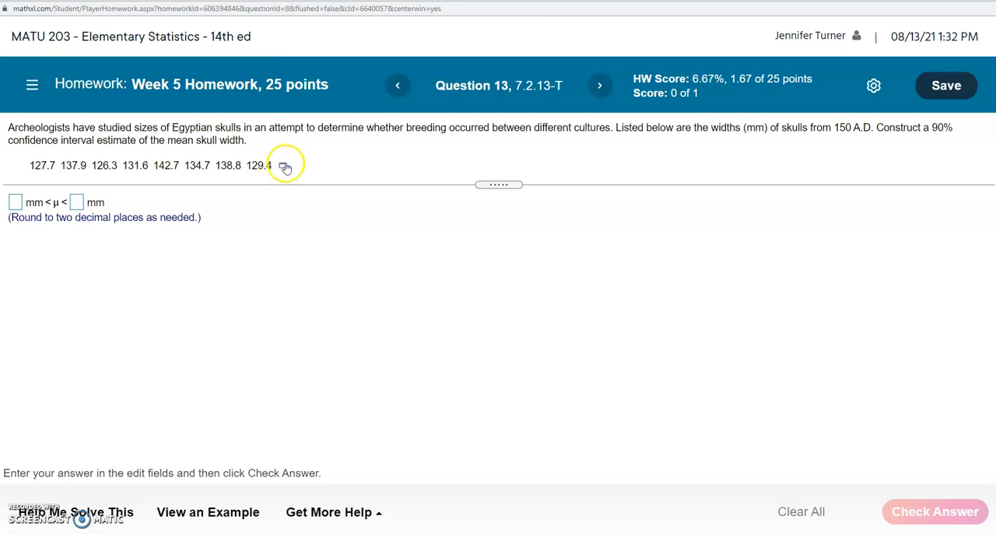
# Open the skull-width data in StatCrunch and start a one-sample T analysis with data.
pyautogui.click(284, 166)
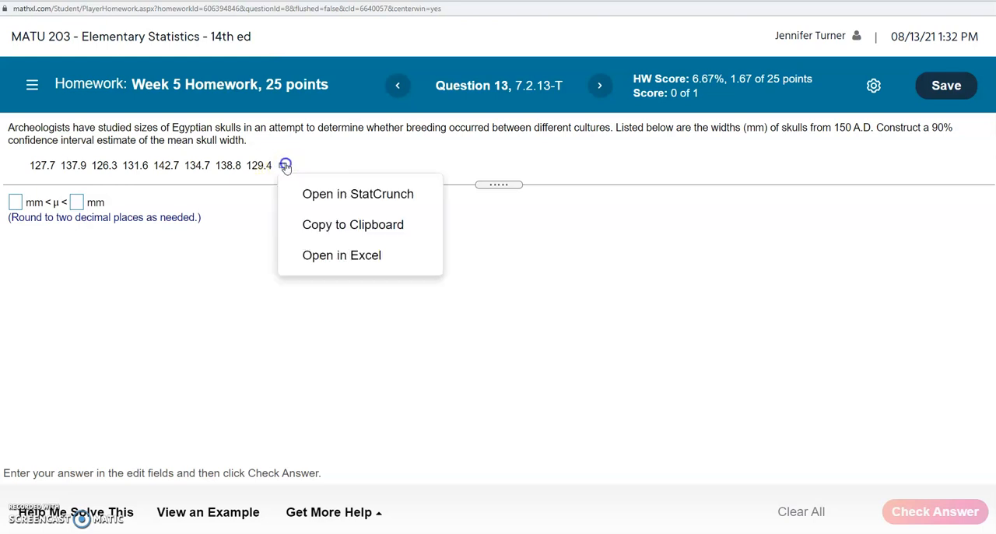
pyautogui.click(312, 199)
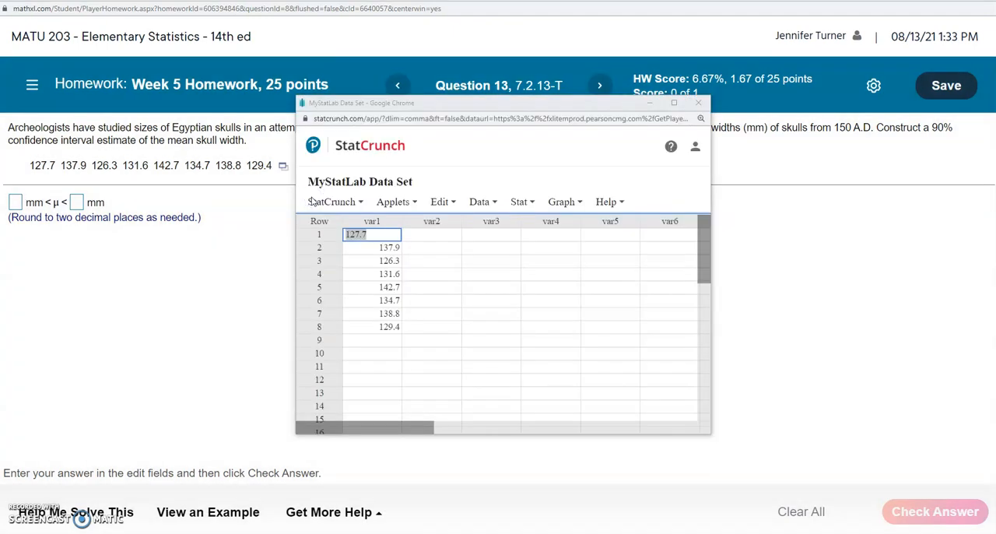
pyautogui.click(518, 202)
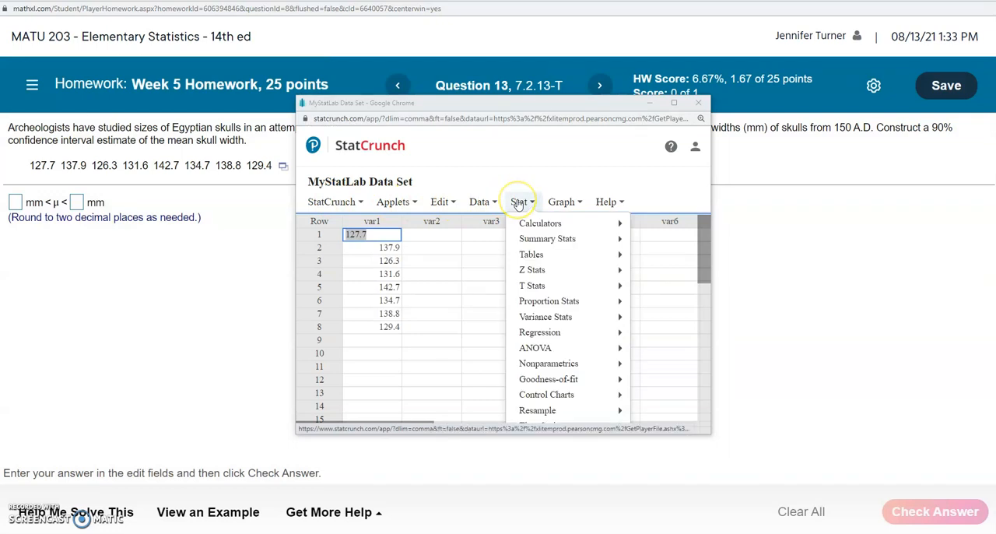
pyautogui.moveTo(534, 287)
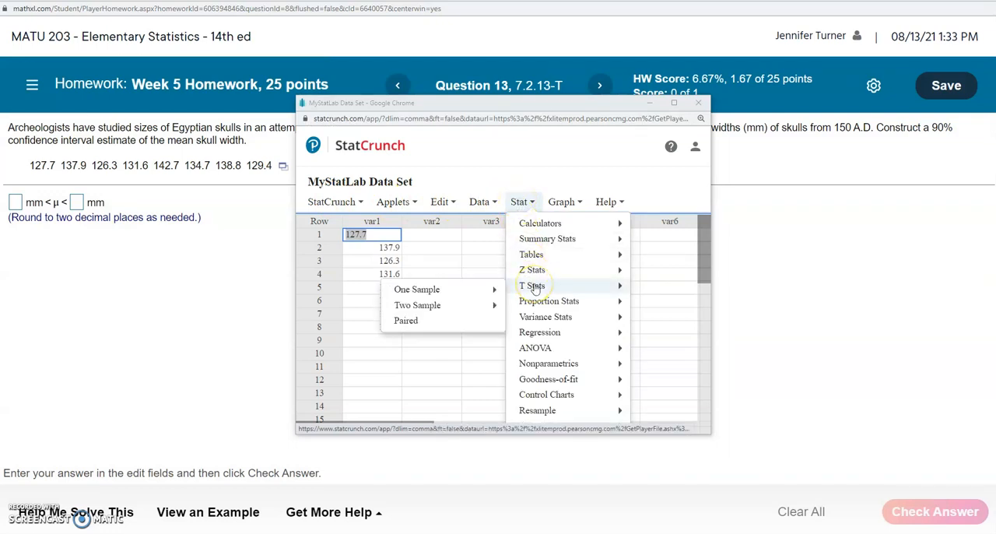
pyautogui.moveTo(436, 295)
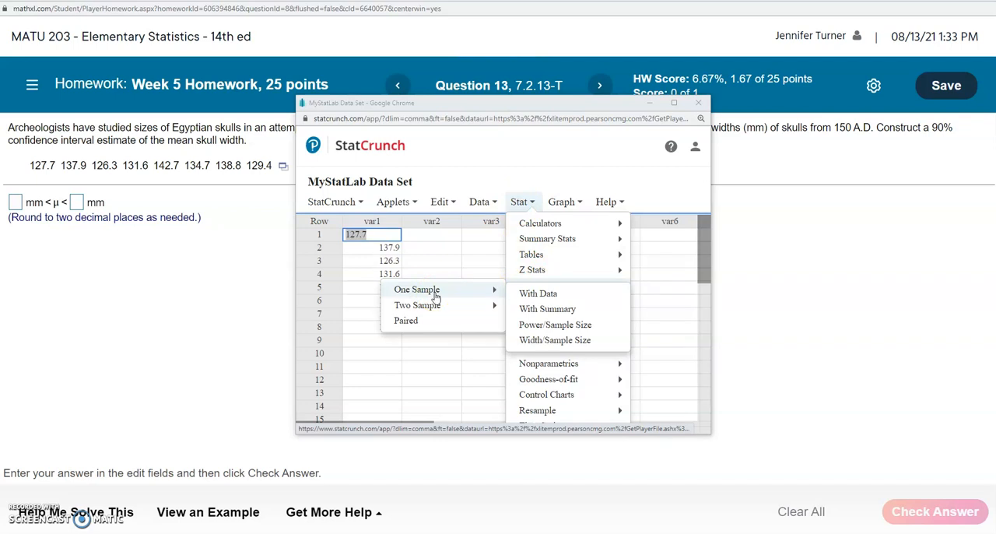
pyautogui.click(537, 295)
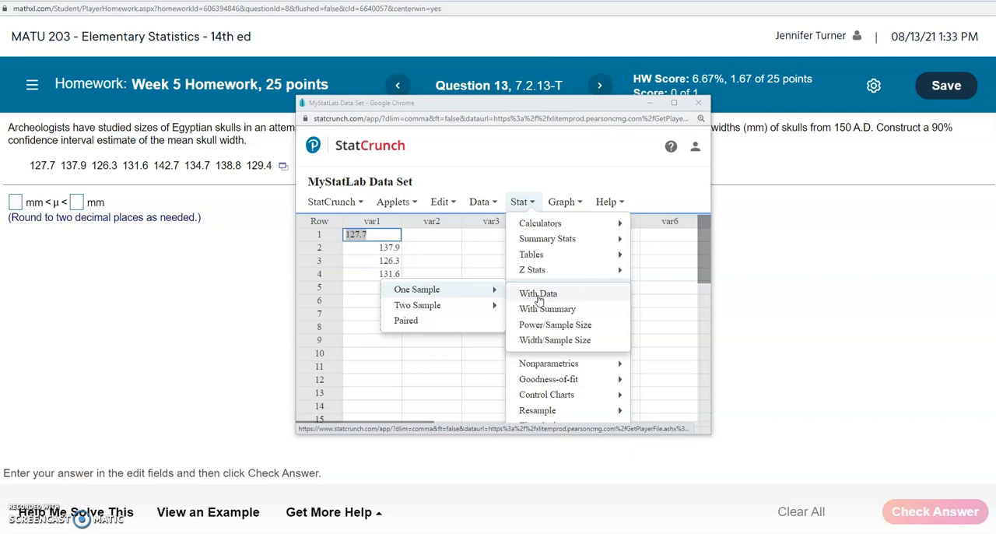
pyautogui.click(538, 296)
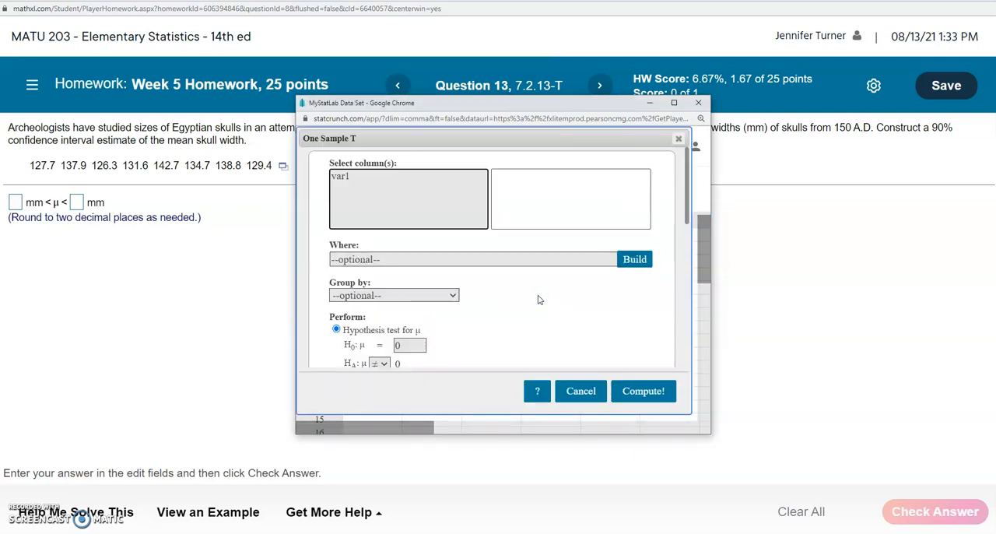
# Select the var1 column for the one-sample T analysis and choose a confidence interval for μ.
pyautogui.click(340, 178)
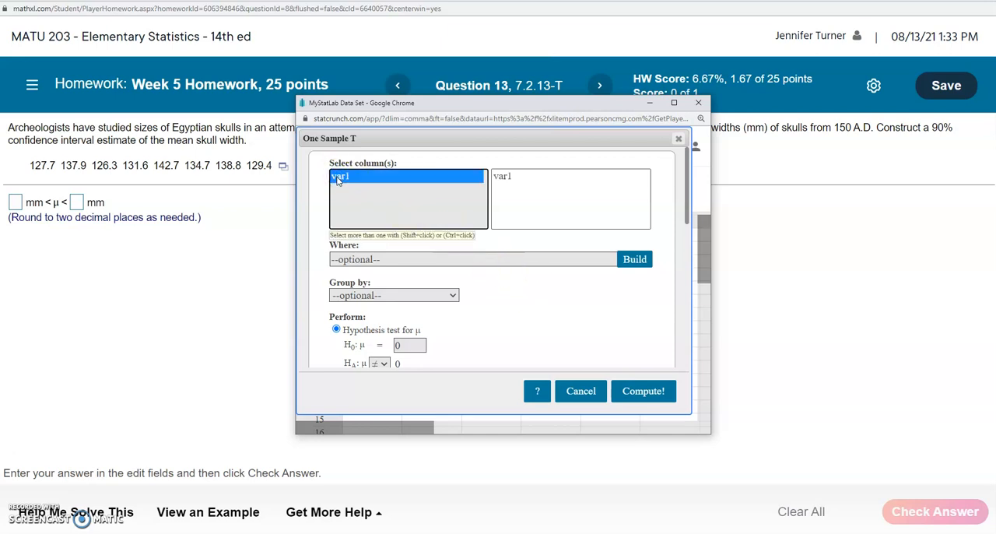
pyautogui.click(674, 103)
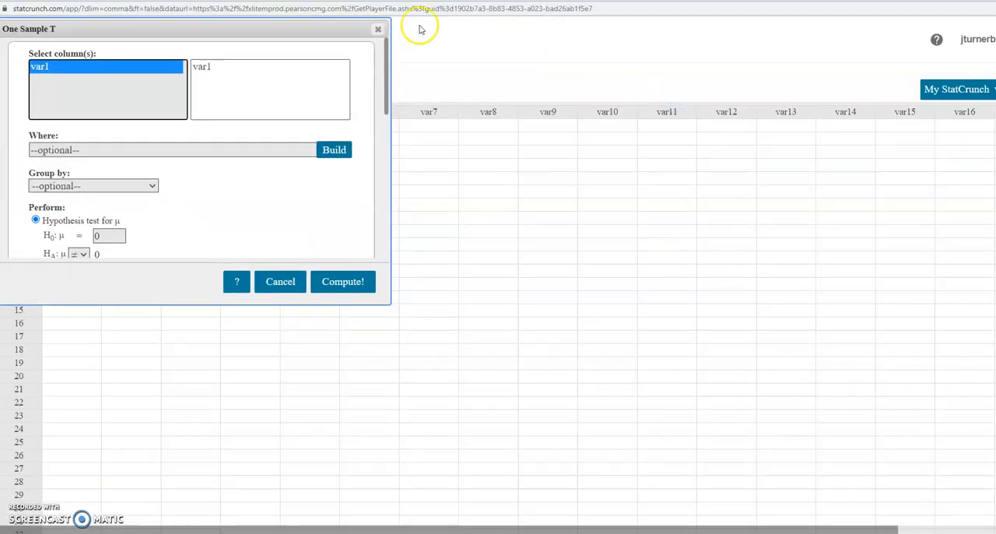
pyautogui.moveTo(267, 29); pyautogui.dragTo(553, 91)
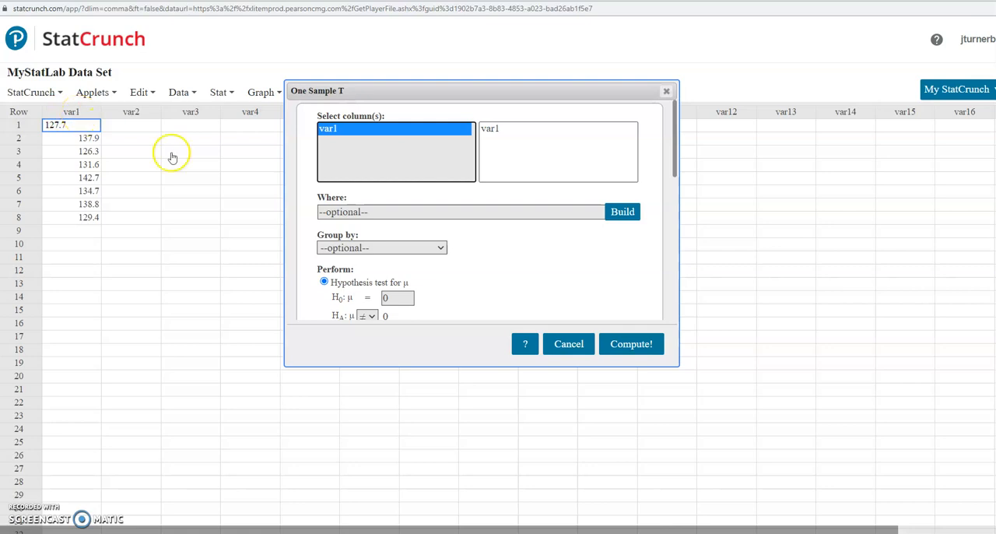
pyautogui.moveTo(677, 148); pyautogui.dragTo(674, 133)
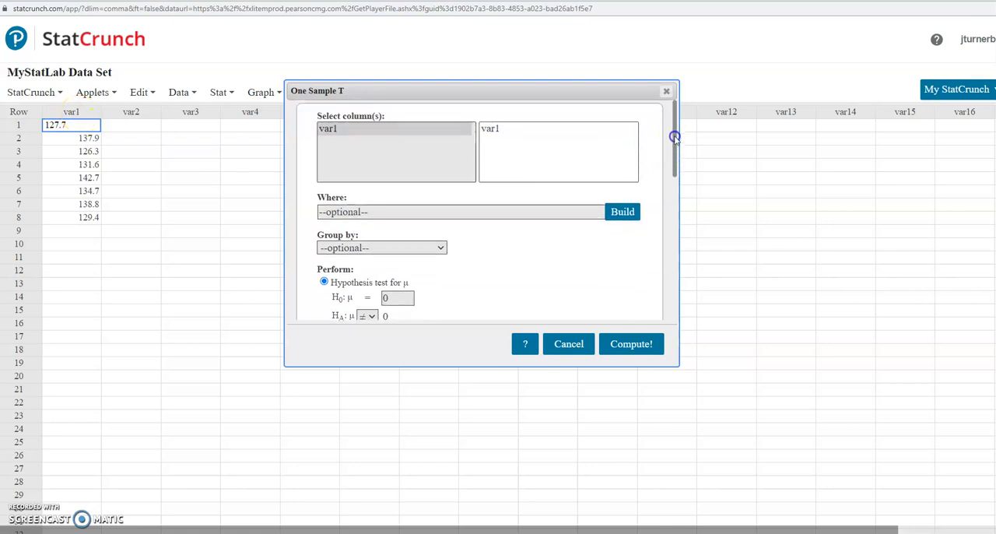
pyautogui.click(329, 130)
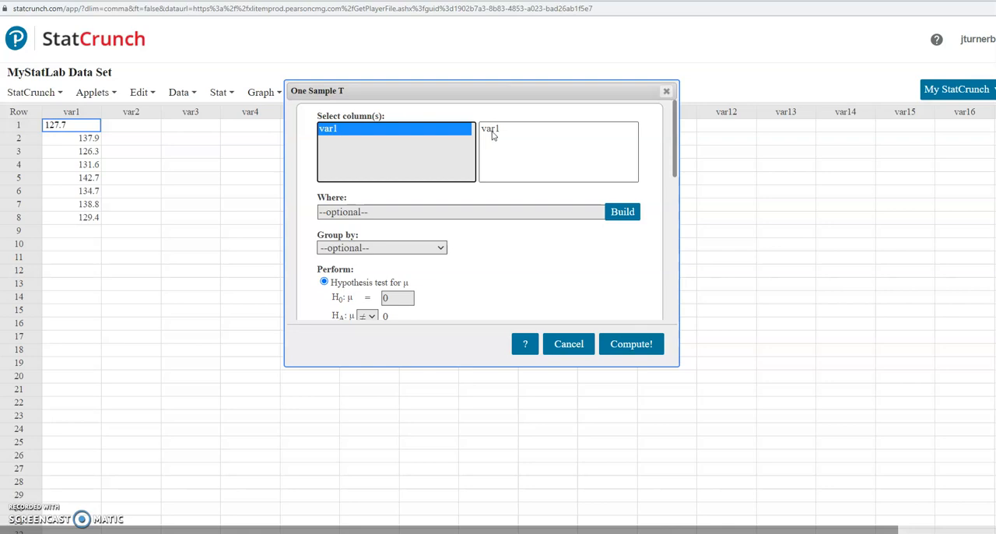
pyautogui.moveTo(674, 144); pyautogui.dragTo(673, 185)
pyautogui.click(324, 215)
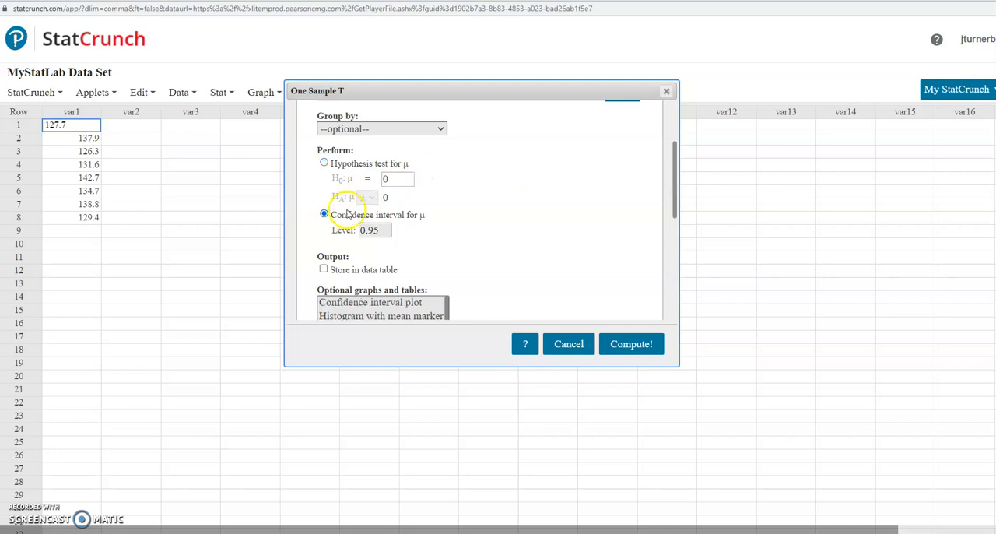
# Restore the StatCrunch window to a smaller size, enlarge it and its dialog, and place it below the question text.
pyautogui.click(958, 0)
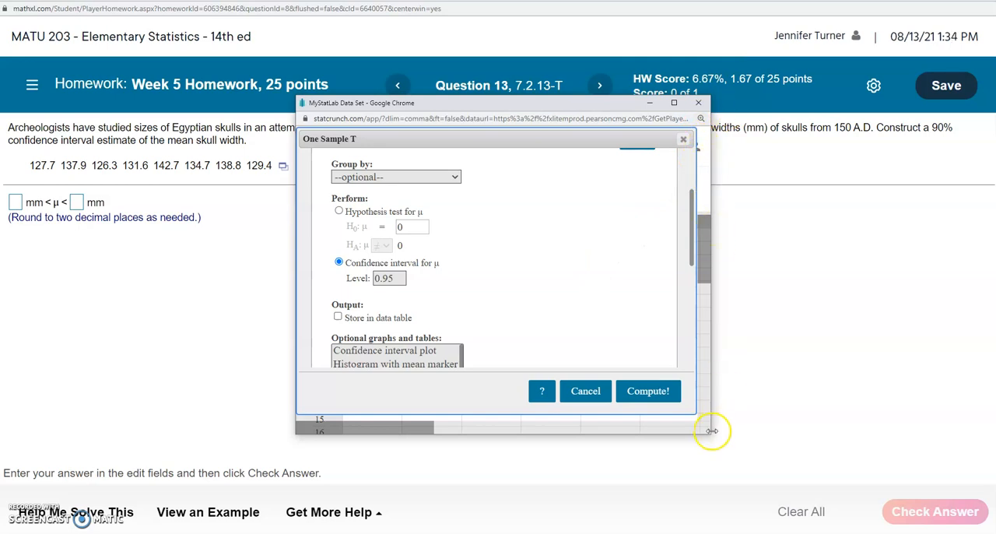
pyautogui.moveTo(711, 433); pyautogui.dragTo(863, 498)
pyautogui.moveTo(691, 410); pyautogui.dragTo(810, 477)
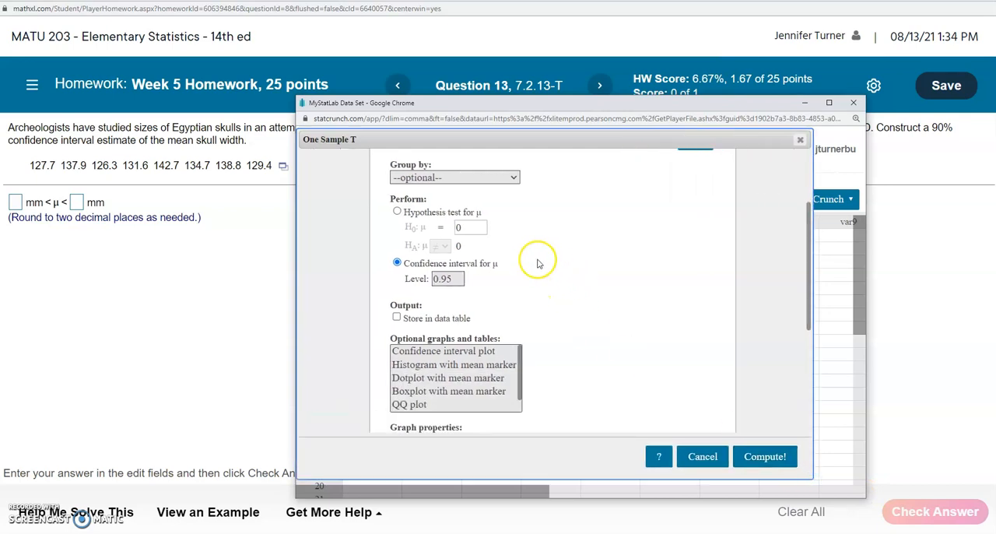
pyautogui.moveTo(500, 107); pyautogui.dragTo(504, 135)
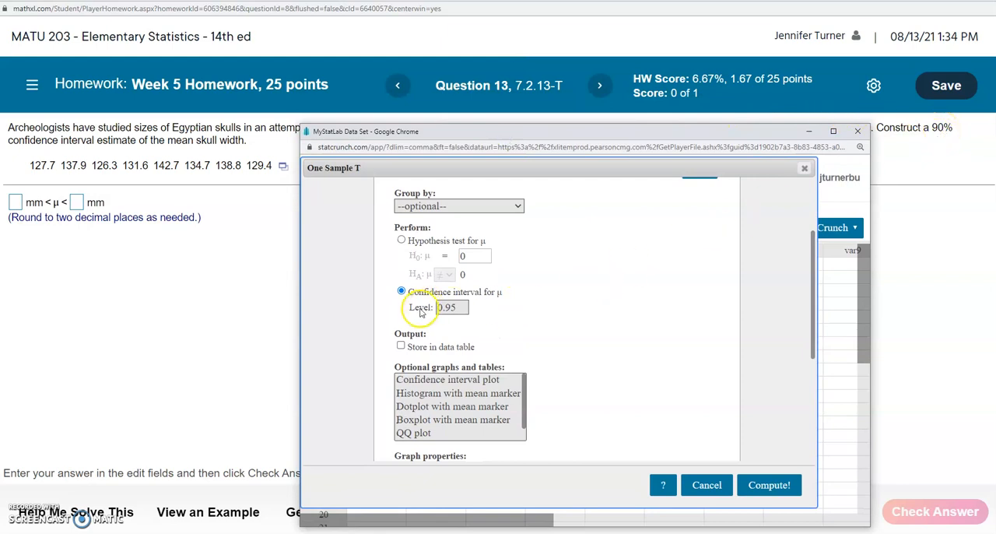
# Set the confidence level to 0.90 and compute the one-sample T interval.
pyautogui.doubleClick(451, 307)
pyautogui.write('0.90')
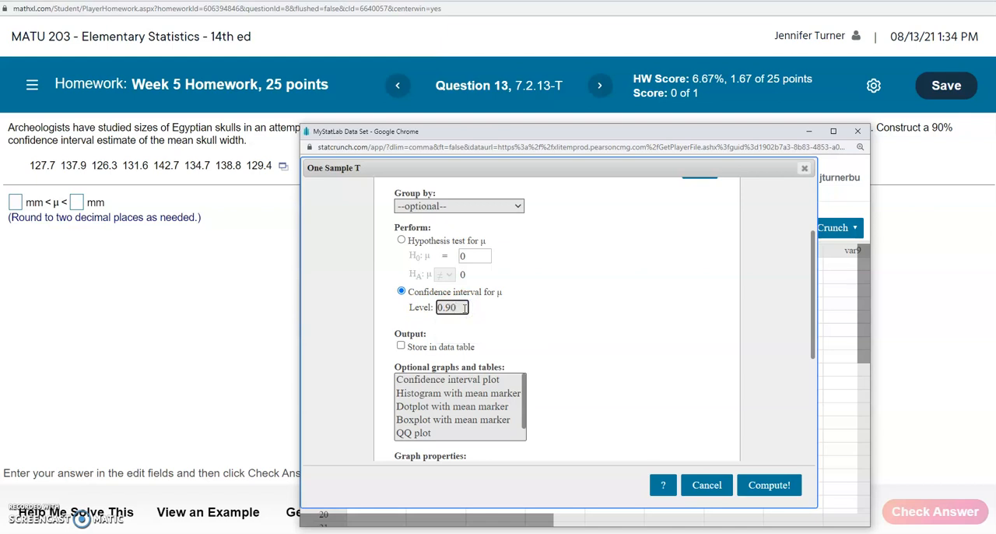
pyautogui.click(769, 485)
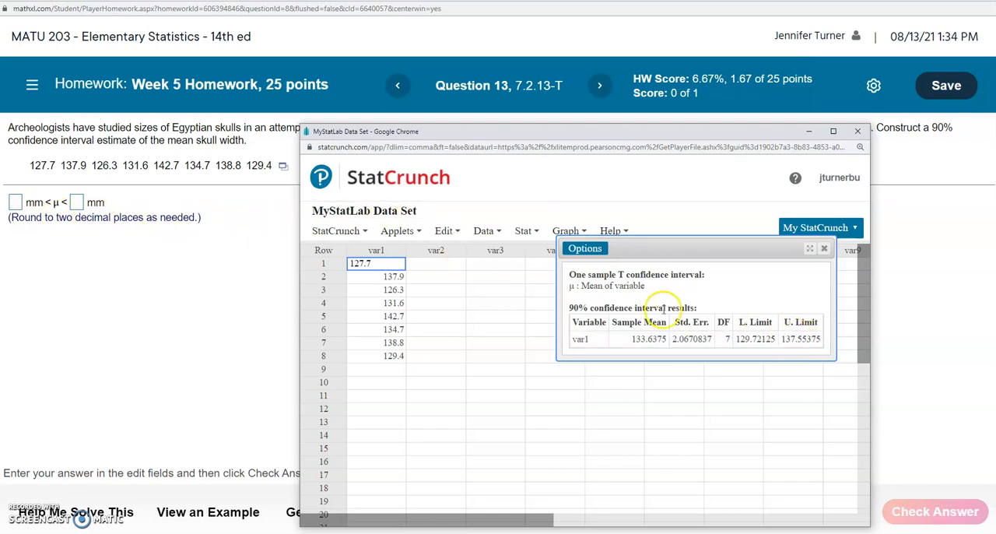
# Copy the interval's lower limit, 129.72125, from the StatCrunch results into the first answer field of the homework question.
pyautogui.moveTo(732, 340); pyautogui.dragTo(768, 339)
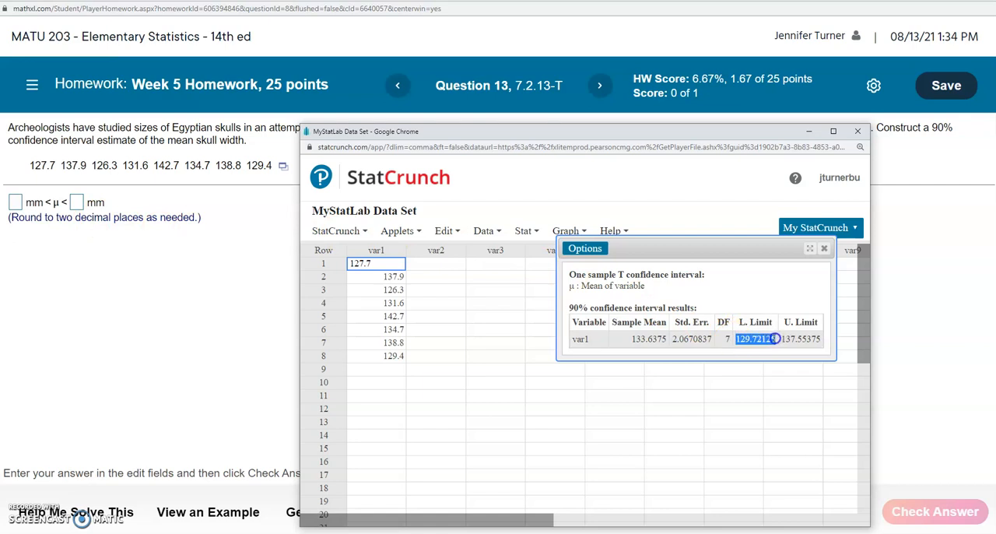
pyautogui.rightClick(768, 339)
pyautogui.click(788, 345)
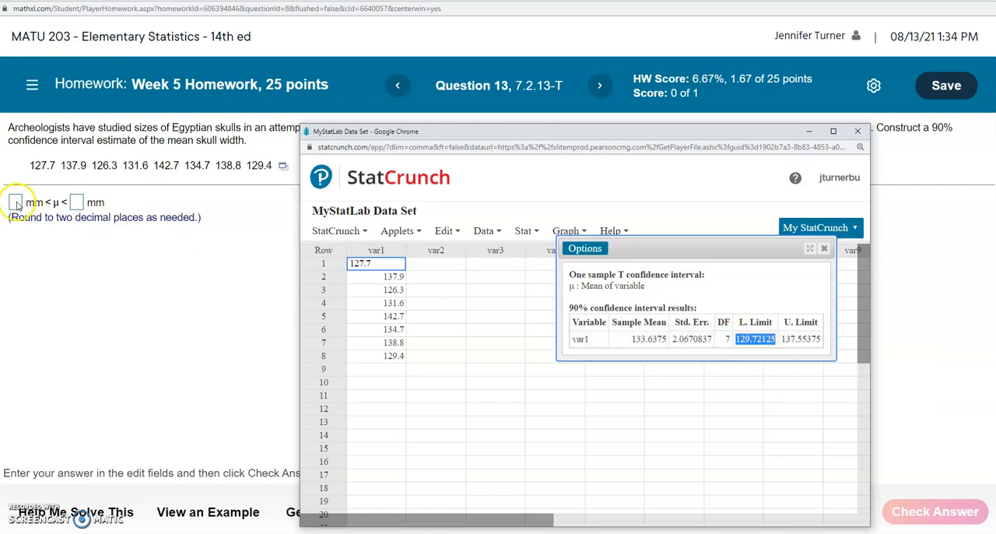
pyautogui.click(16, 202)
pyautogui.hotkey('ctrl', 'v')
# Copy the interval's upper limit, 137.55375, from the StatCrunch results into the second answer field of the homework question.
pyautogui.hotkey('alt', 'Tab')
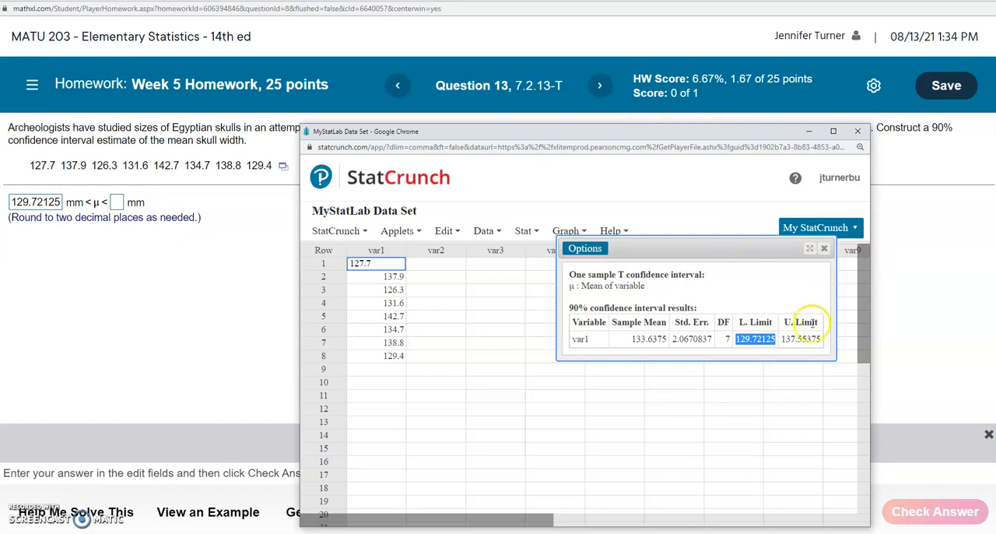
pyautogui.moveTo(782, 339); pyautogui.dragTo(823, 340)
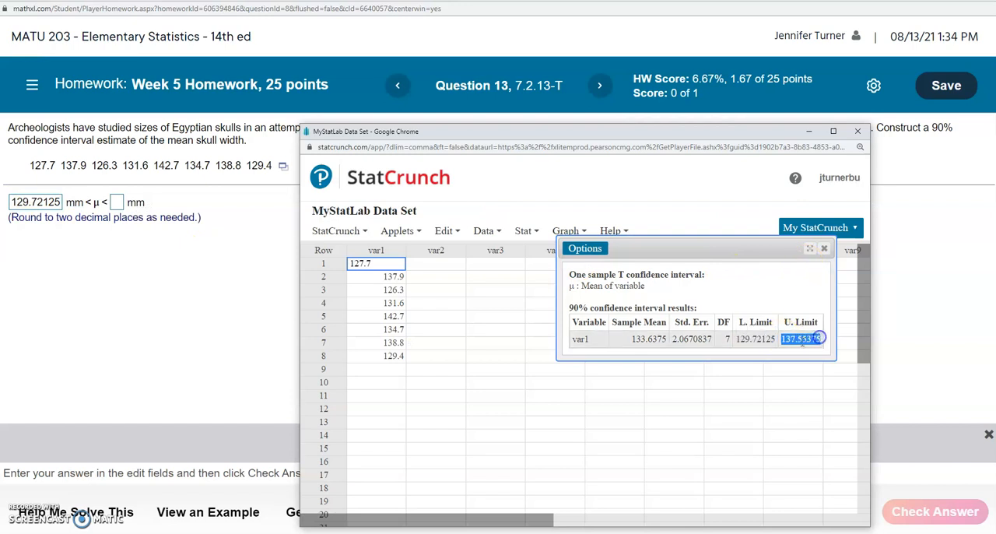
pyautogui.rightClick(801, 343)
pyautogui.click(817, 340)
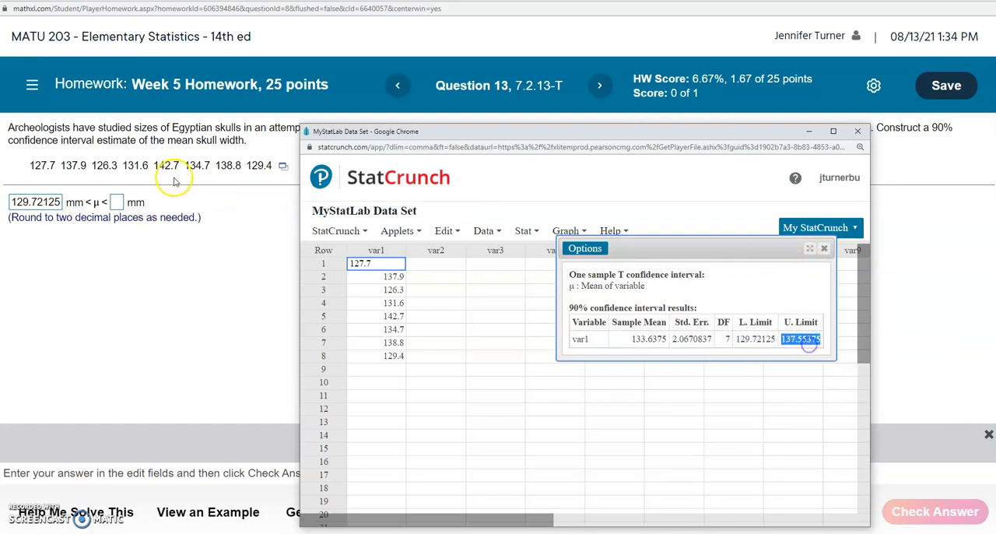
pyautogui.click(117, 202)
pyautogui.hotkey('ctrl', 'v')
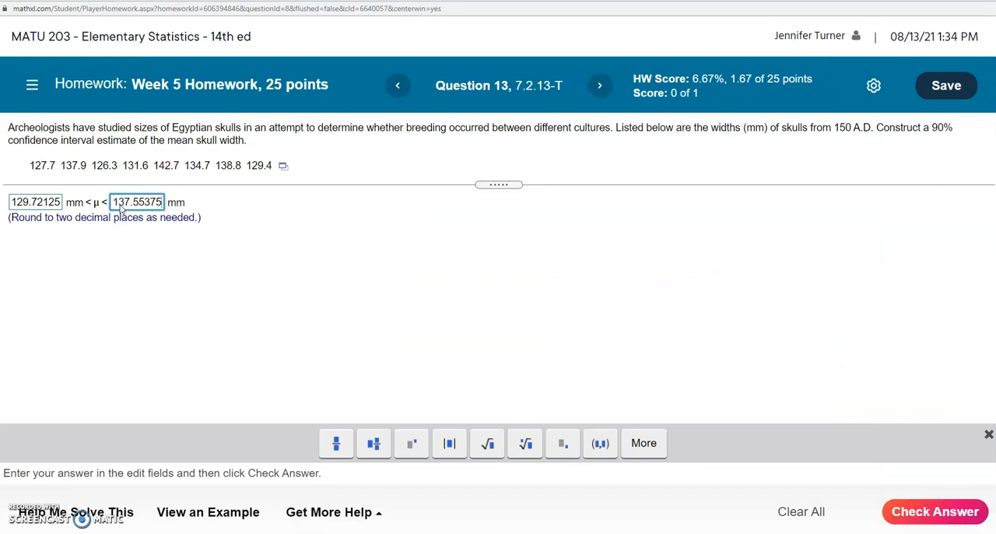
# Round the lower limit in the first answer field to two decimal places, 129.72.
pyautogui.click(51, 201)
pyautogui.click(139, 206)
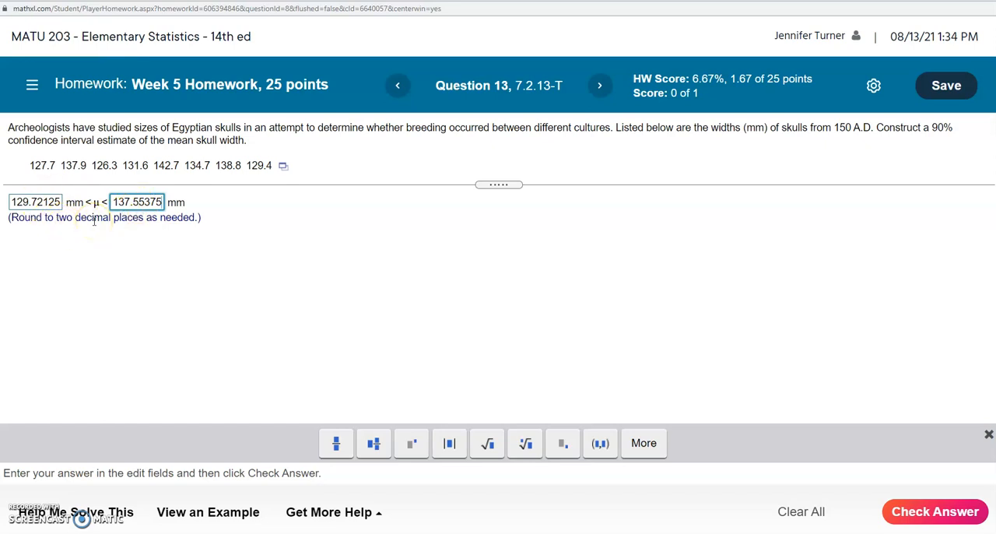
pyautogui.click(58, 204)
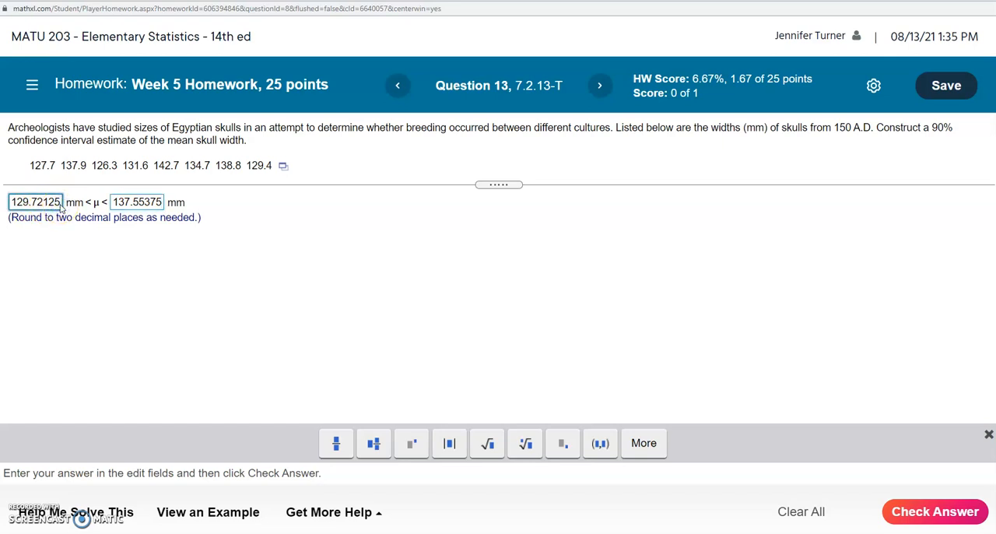
pyautogui.press('BackSpace')
pyautogui.press('BackSpace')
pyautogui.press('BackSpace')
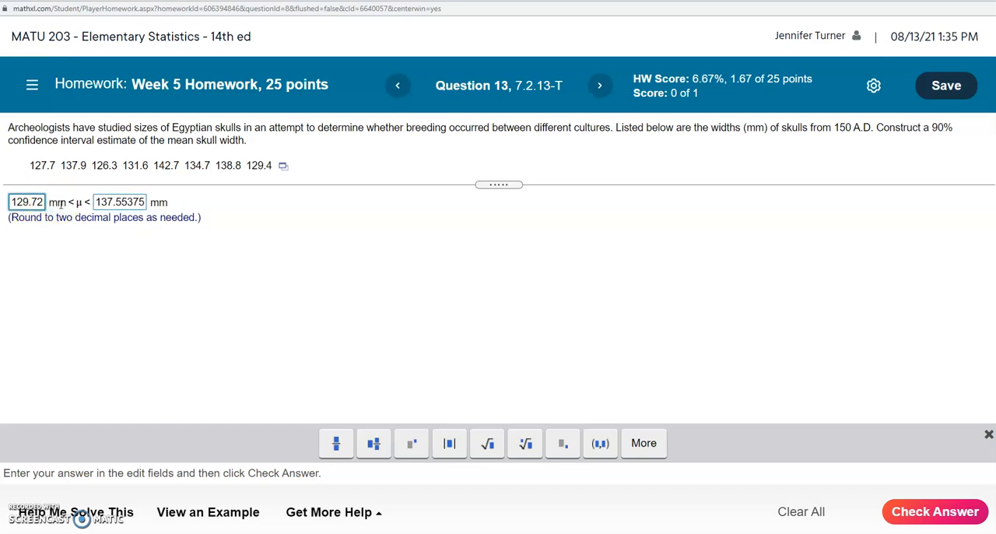
# Shorten the upper limit in the second answer field to two decimal places, 137.55.
pyautogui.click(145, 202)
pyautogui.press('BackSpace')
pyautogui.press('BackSpace')
pyautogui.press('BackSpace')
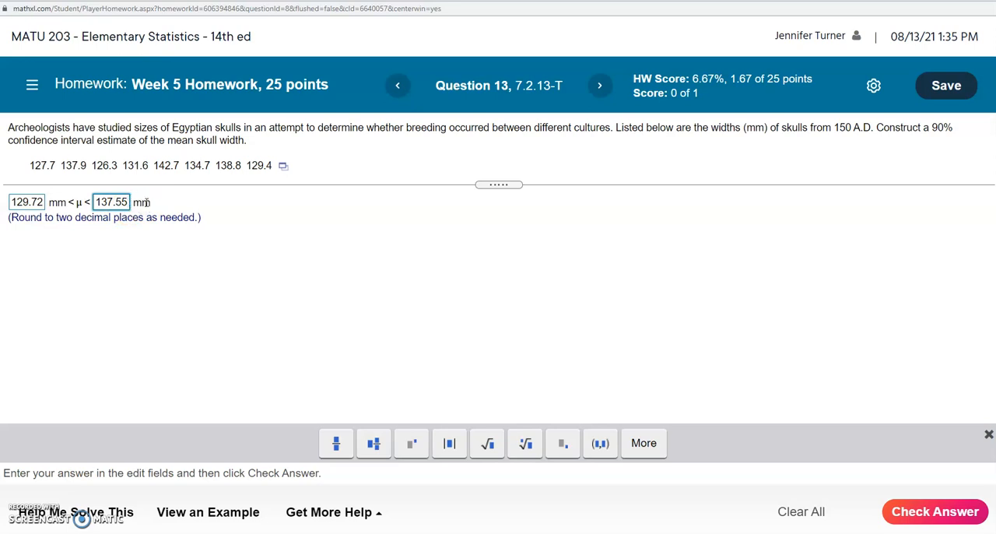